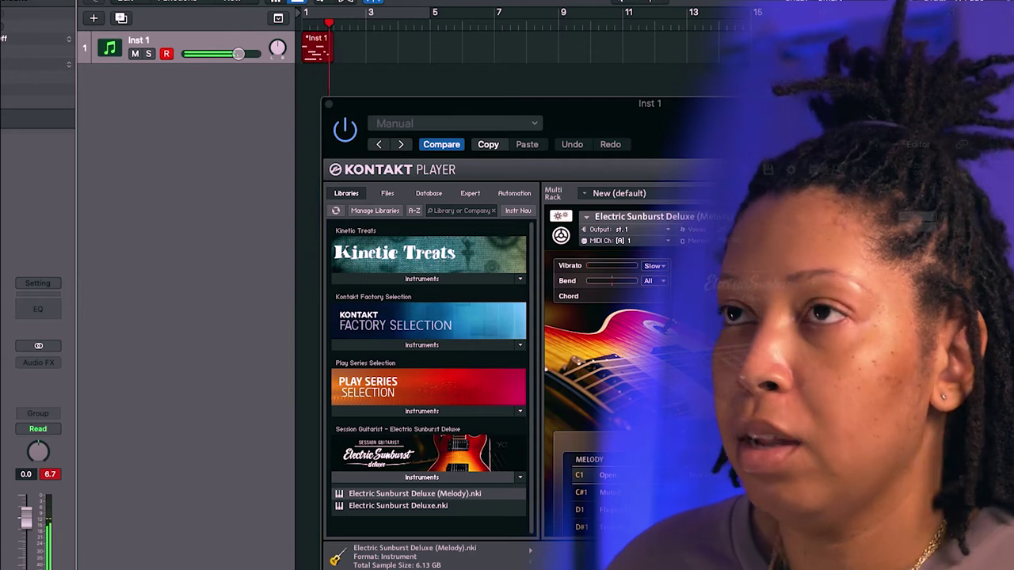
- Stop and discard the two unwanted guitar takes recorded on the Inst 1 track
key("space")
key("Delete")
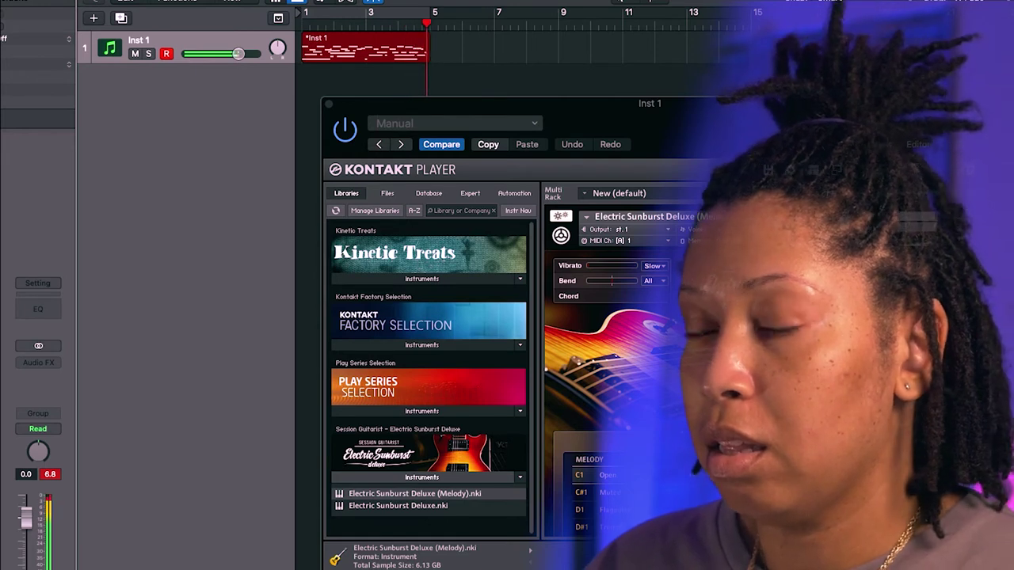
key("space")
key("Delete")
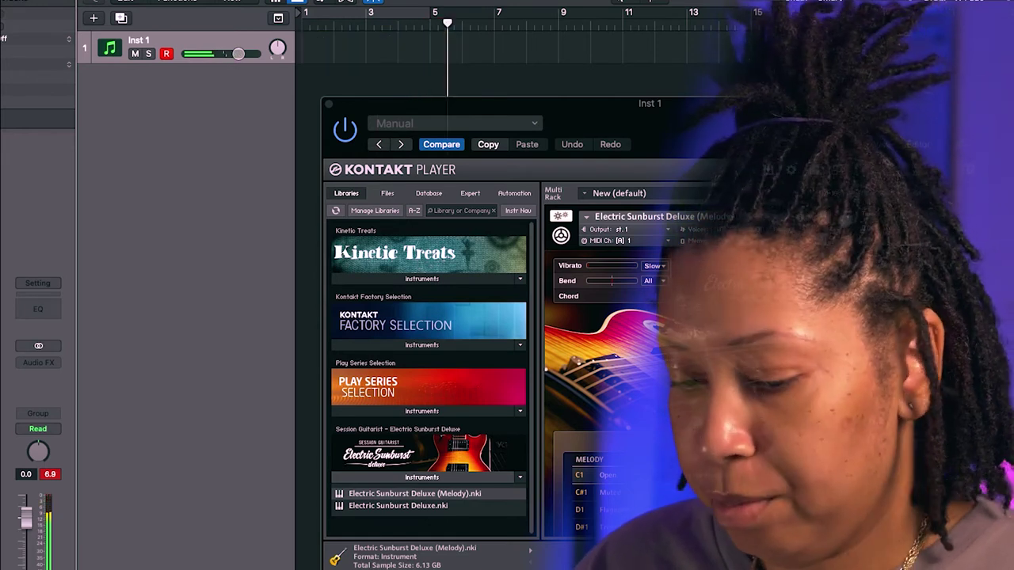
- Record an eight-bar Electric Sunburst Deluxe guitar melody on the Inst 1 track, starting from bar 1
key("Return")
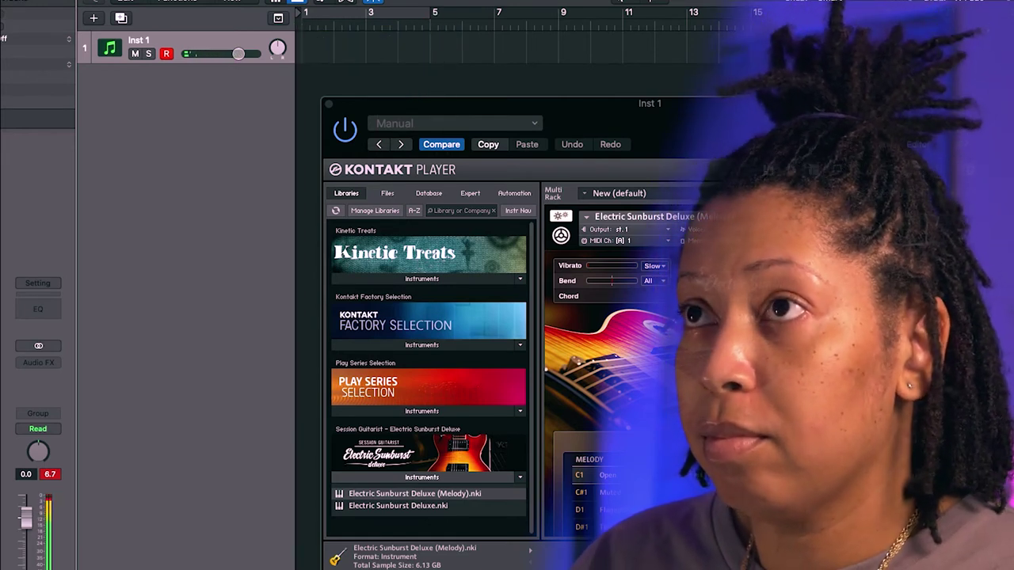
key("r")
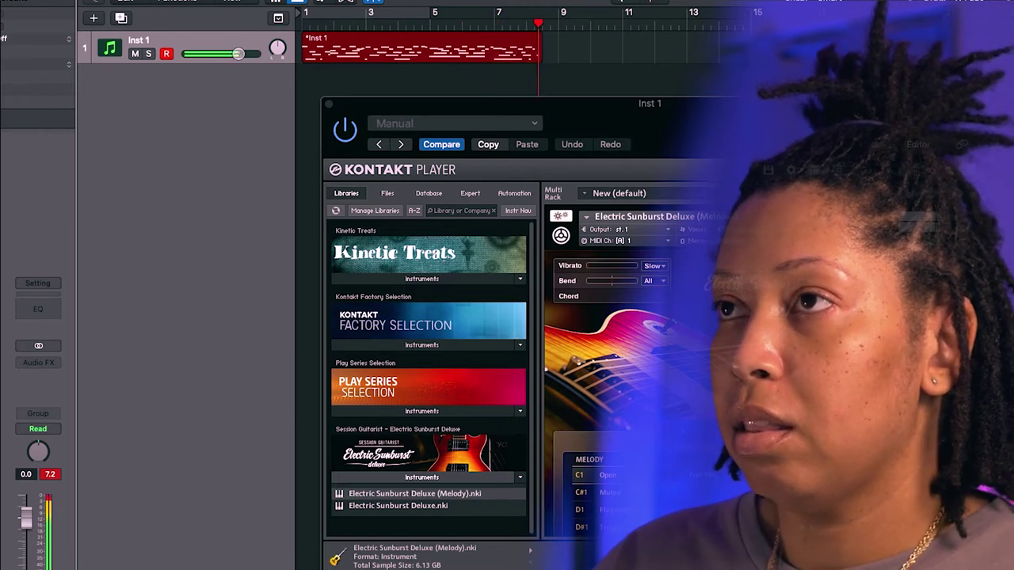
key("space")
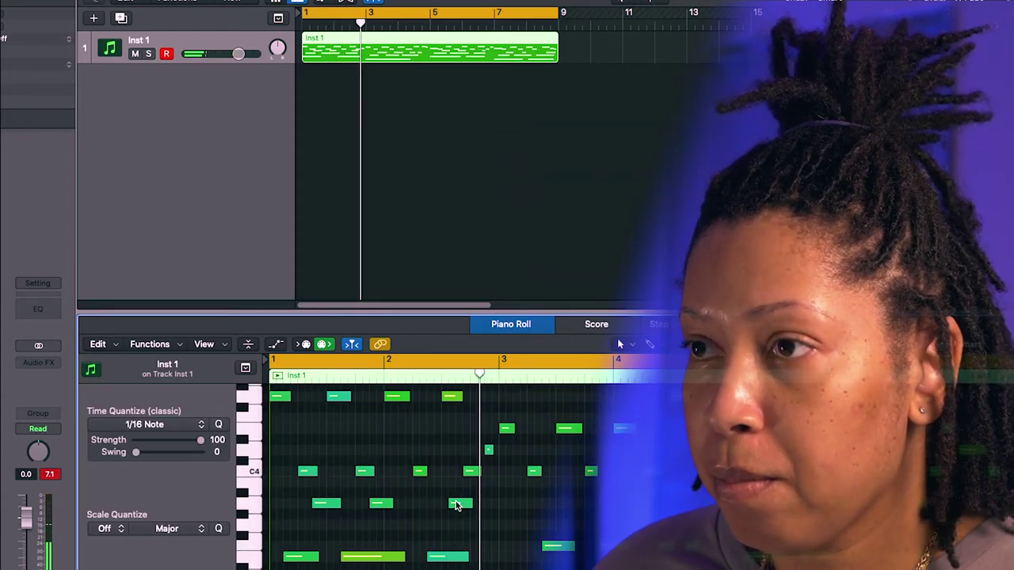
- Shift the last A3 and C4 notes of bar 2 slightly later in the Inst 1 region and play it back
left_click_drag(463, 508, 465, 508)
left_click_drag(465, 508, 471, 508)
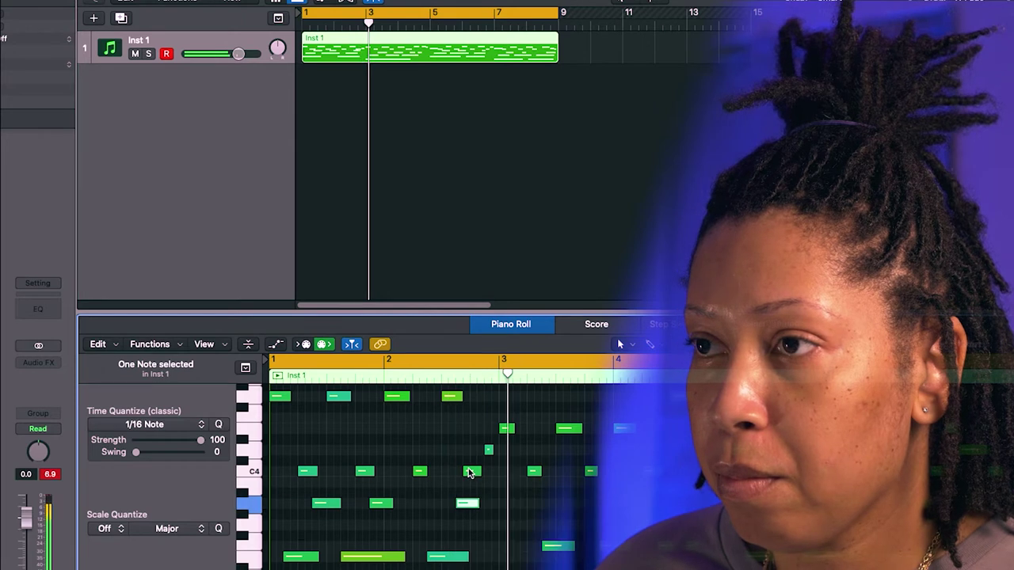
left_click_drag(468, 472, 476, 473)
key("space")
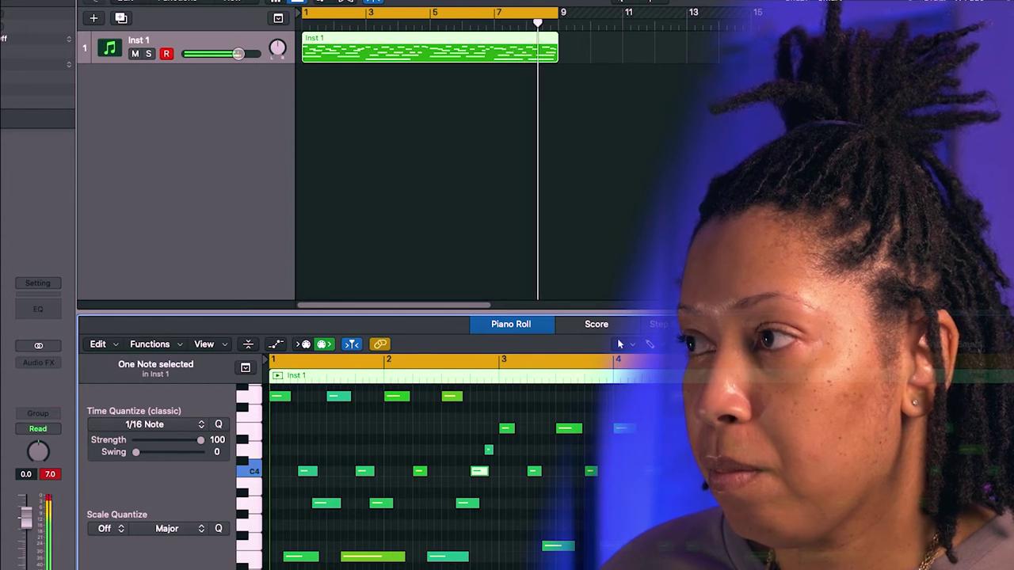
- Shift the long C3 note in bar 8 of the Inst 1 region slightly earlier
scroll(443, 475, "down", 4)
scroll(792, 475, "down", 3)
scroll(792, 475, "up", 2)
left_click(792, 527)
left_click(792, 547)
left_click_drag(517, 451, 498, 451)
left_click(559, 524)
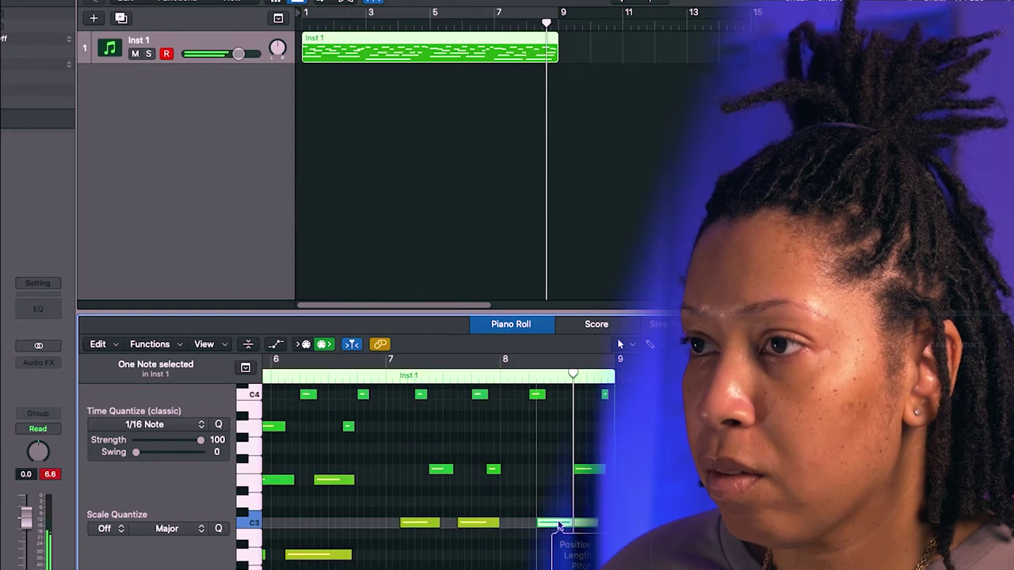
left_click_drag(559, 525, 538, 524)
left_click(496, 377)
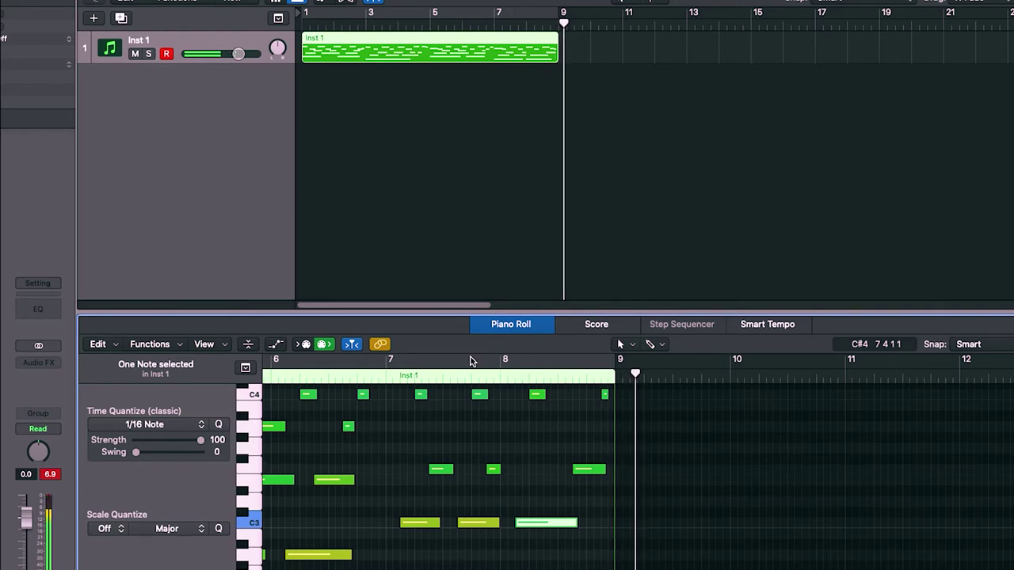
left_click(470, 361)
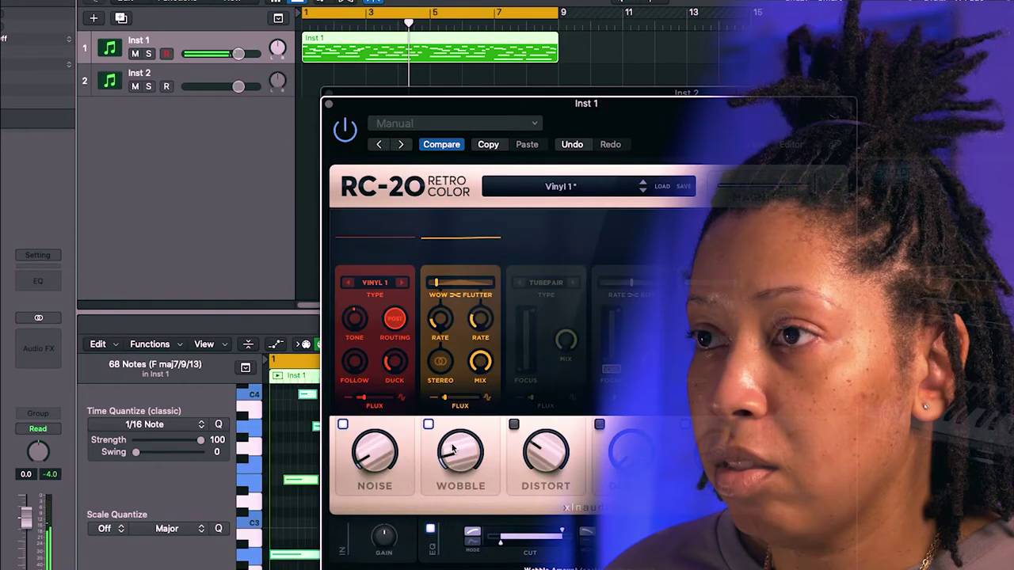
- Adjust the Wobble amount, set the Noise type to Vinyl 2 in RC-20 Retro Color on Inst 1, and close the plug-in
mouse_move(460, 457)
left_mouse_down()
mouse_move(464, 374)
mouse_move(458, 470)
left_mouse_up()
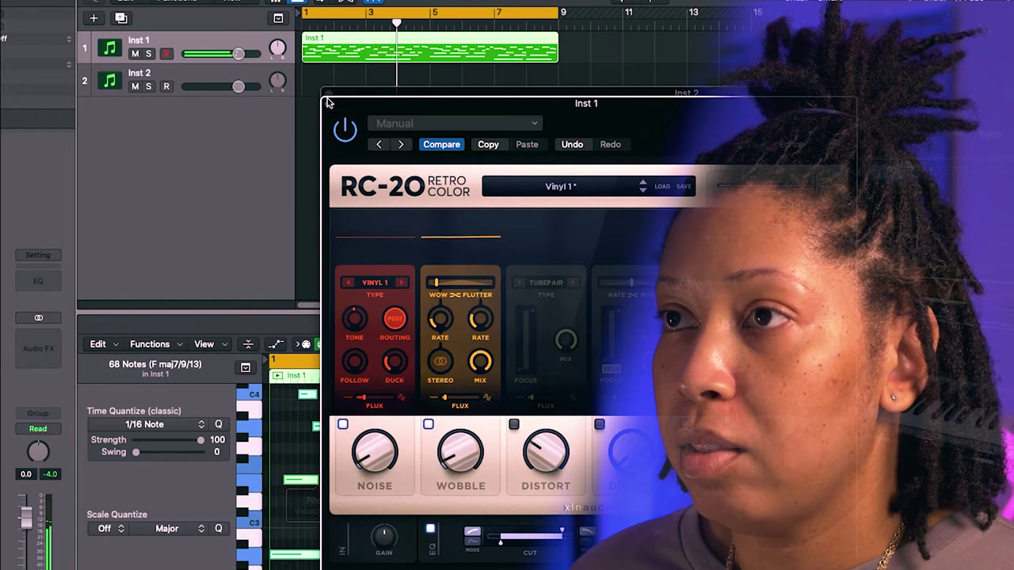
left_click(401, 282)
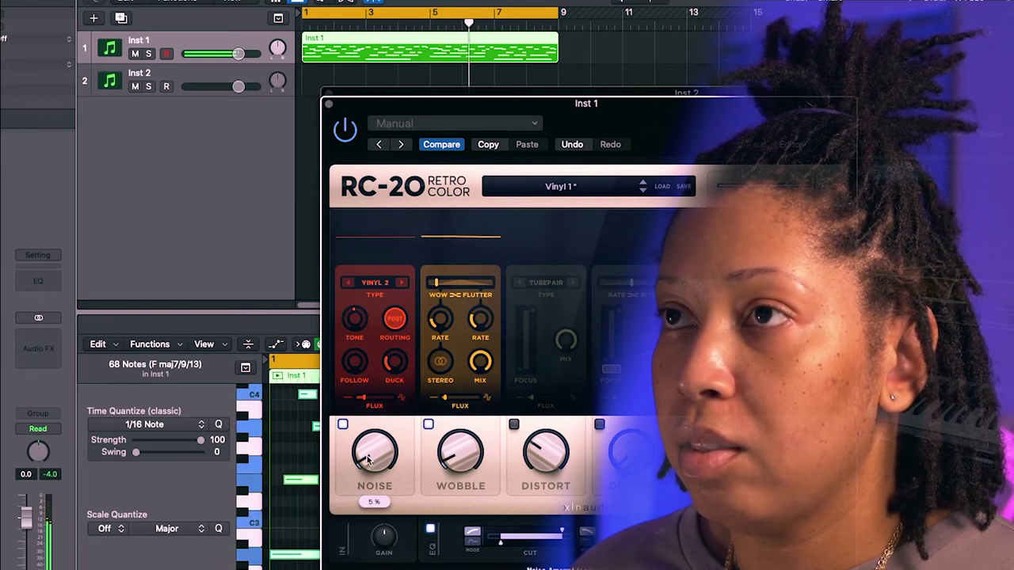
left_click(327, 103)
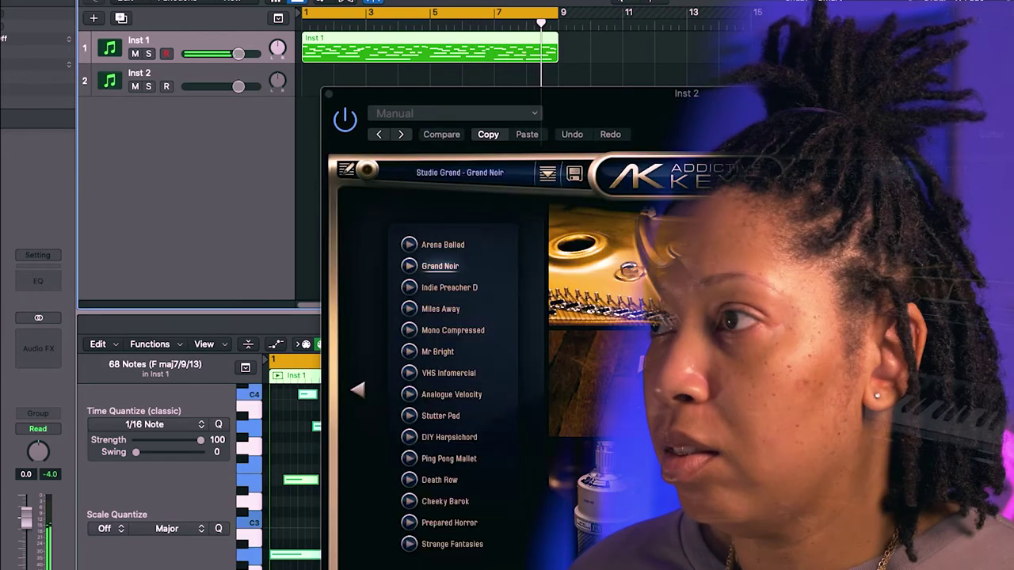
- Stop the first piano take, close Addictive Keys, and record an eight-bar Arena Ballad piano part on the Inst 2 track
left_click(1, 339)
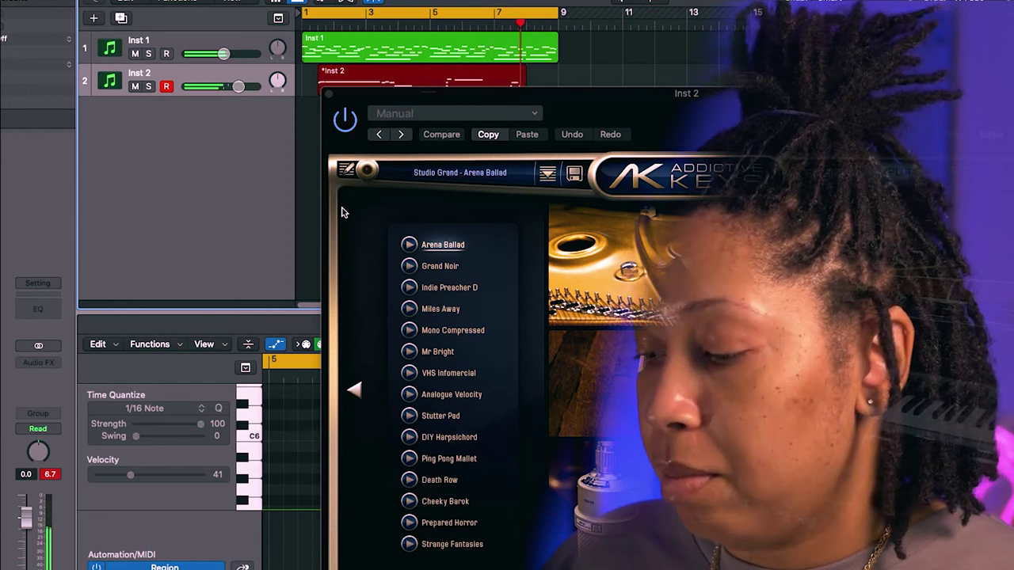
key("space")
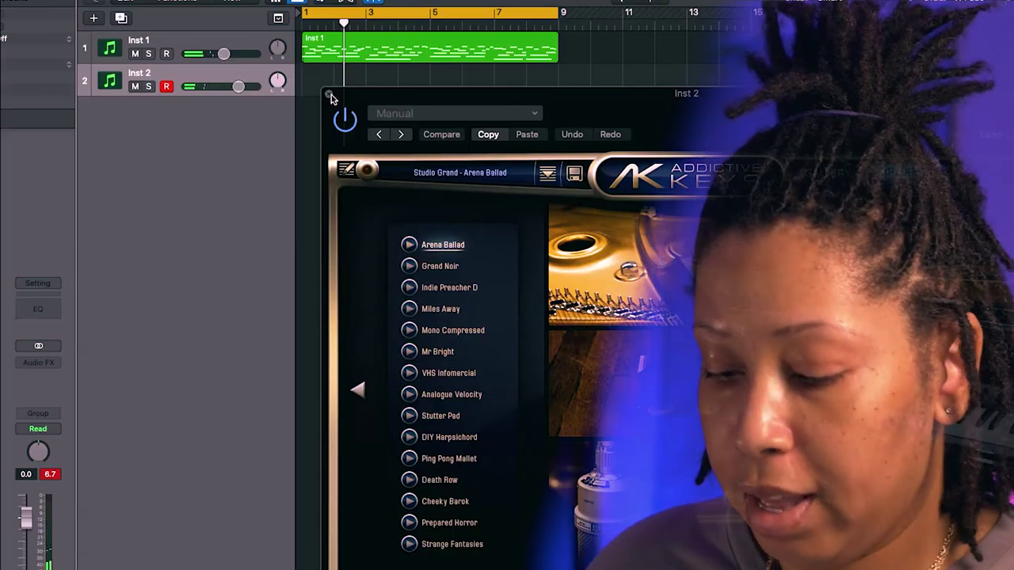
left_click(330, 95)
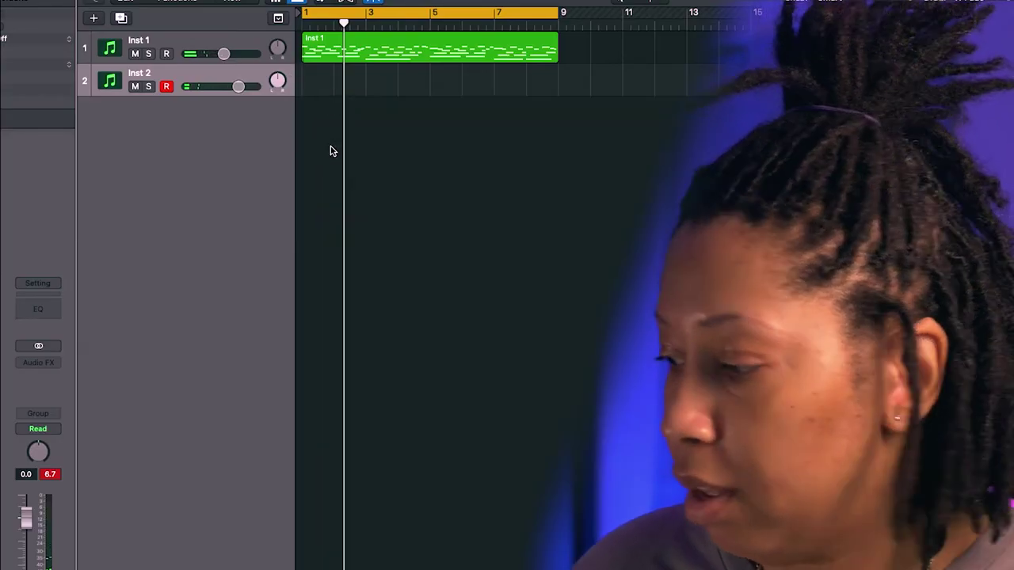
key("r")
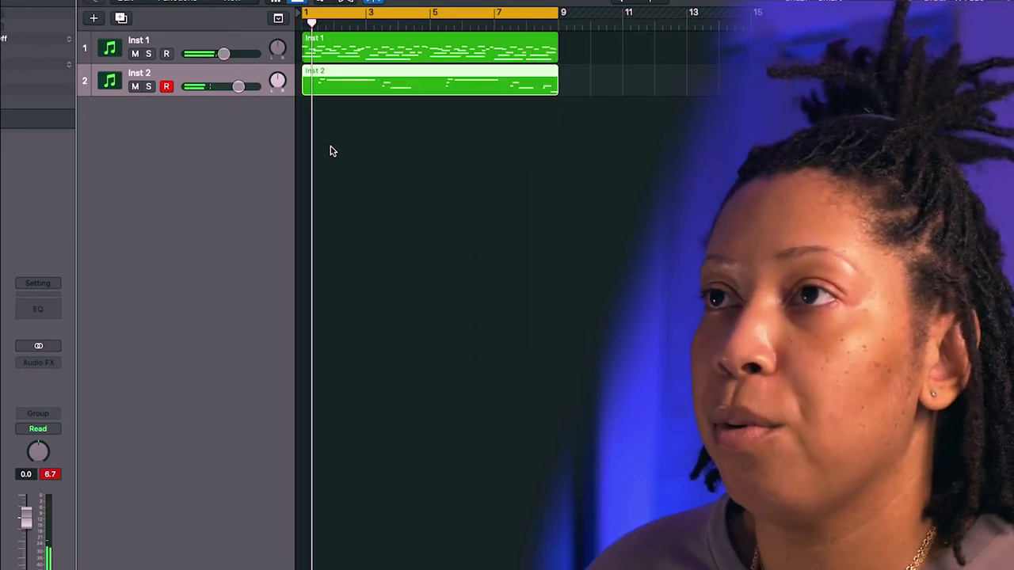
- Open the Inst 2 region in the Piano Roll and quantize all its notes to 1/16 Note
double_click(366, 78)
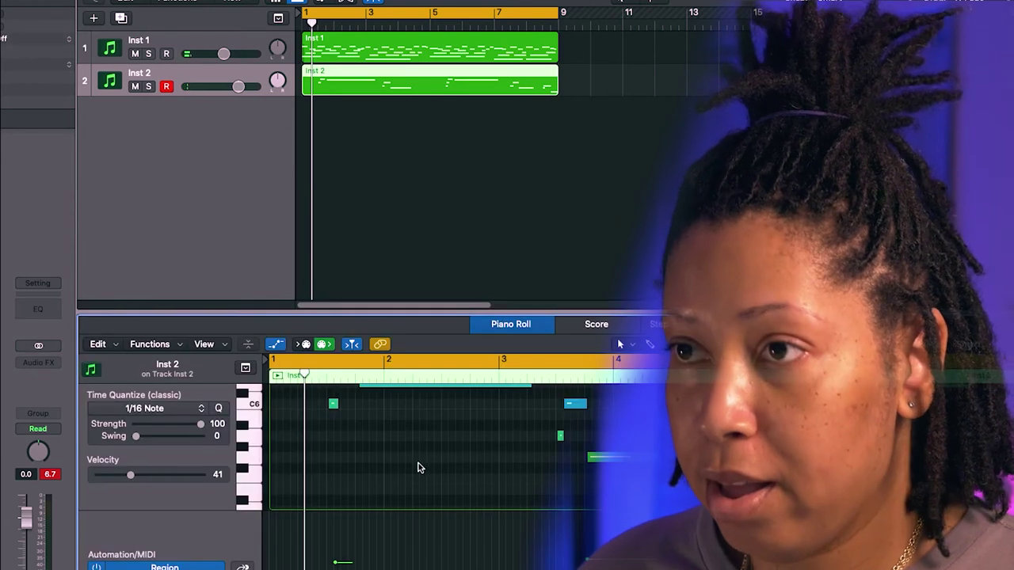
key("super+a")
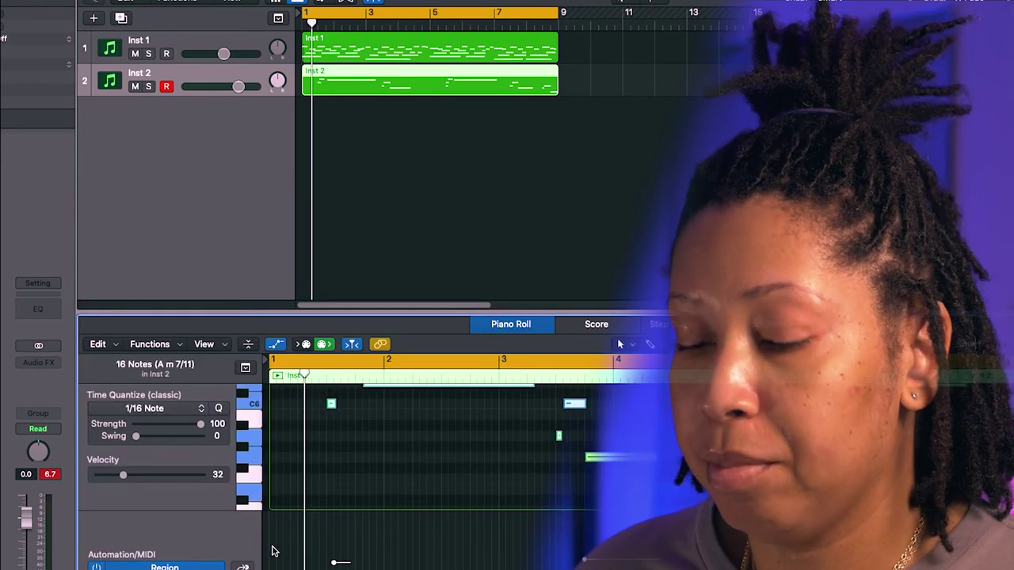
key("space")
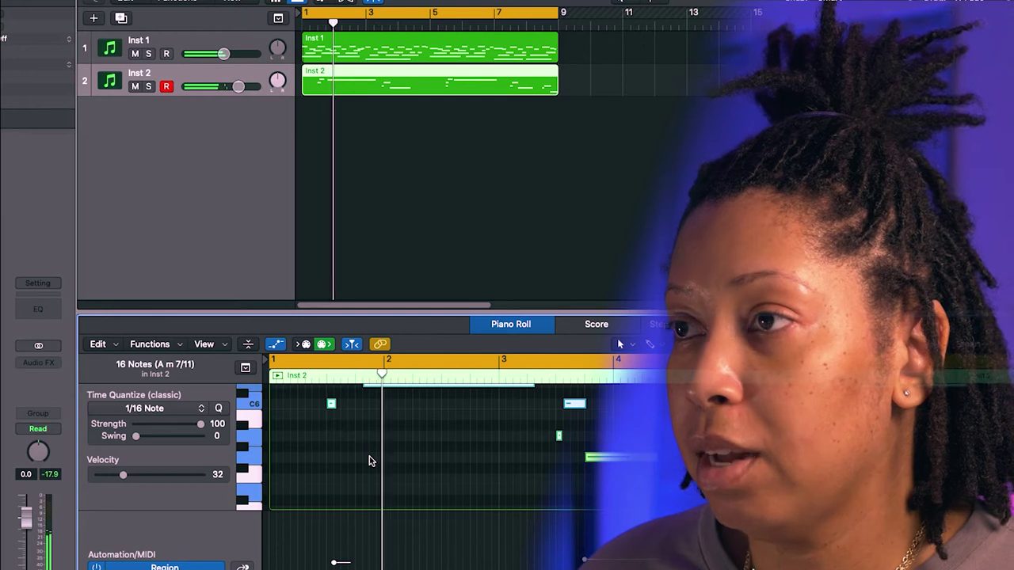
key("q")
key("Return")
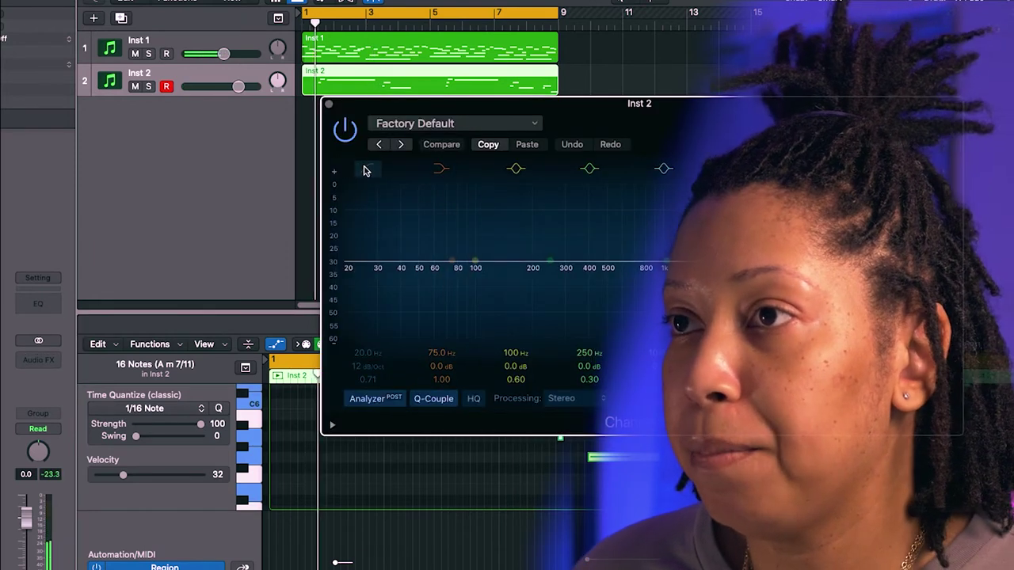
- Apply a low cut at 252 Hz with a 48 dB/Oct slope to Inst 2 in the Channel EQ and close the plug-in
left_click_drag(359, 366, 362, 312)
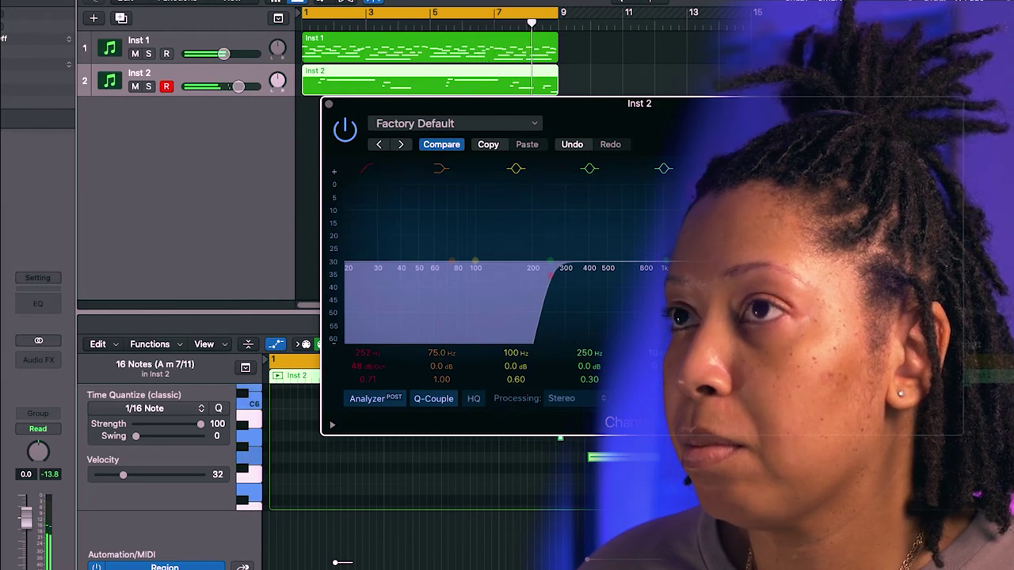
left_click(329, 104)
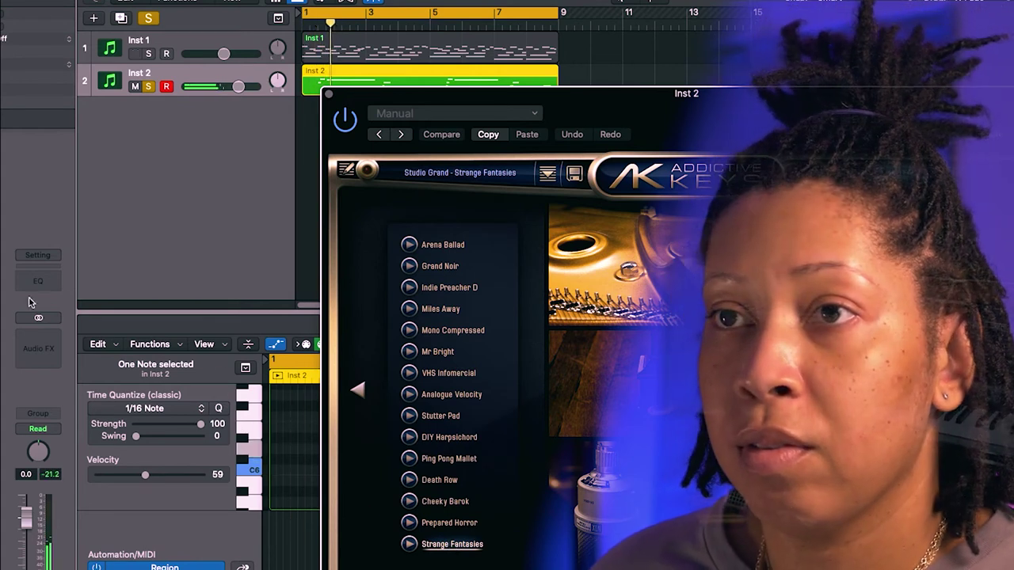
- Replace the Addictive Keys instrument on Inst 2 with Octave Deluxe from SAUCEWARE AUDIO
left_click(2, 318)
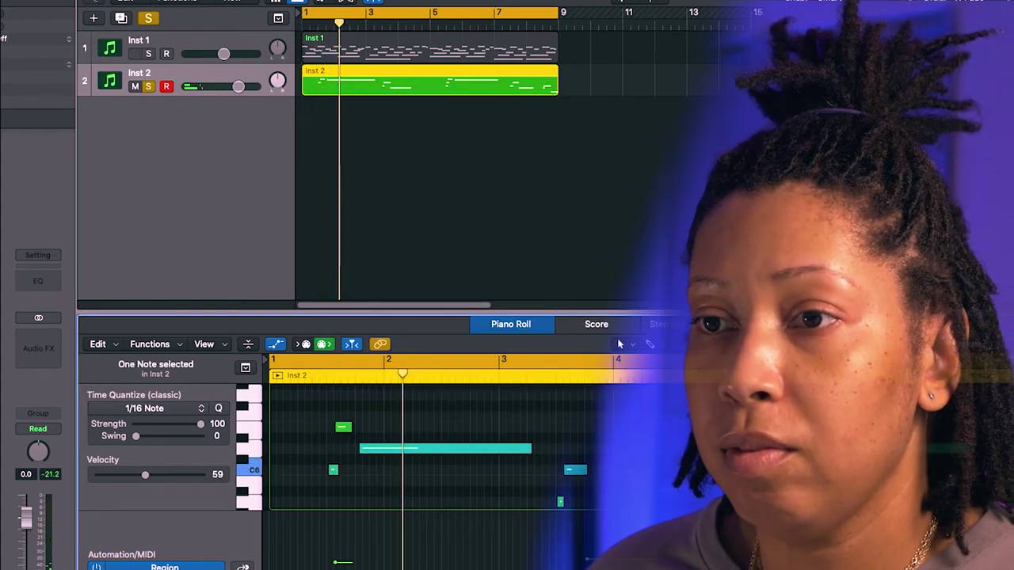
left_click(3, 318)
mouse_move(32, 568)
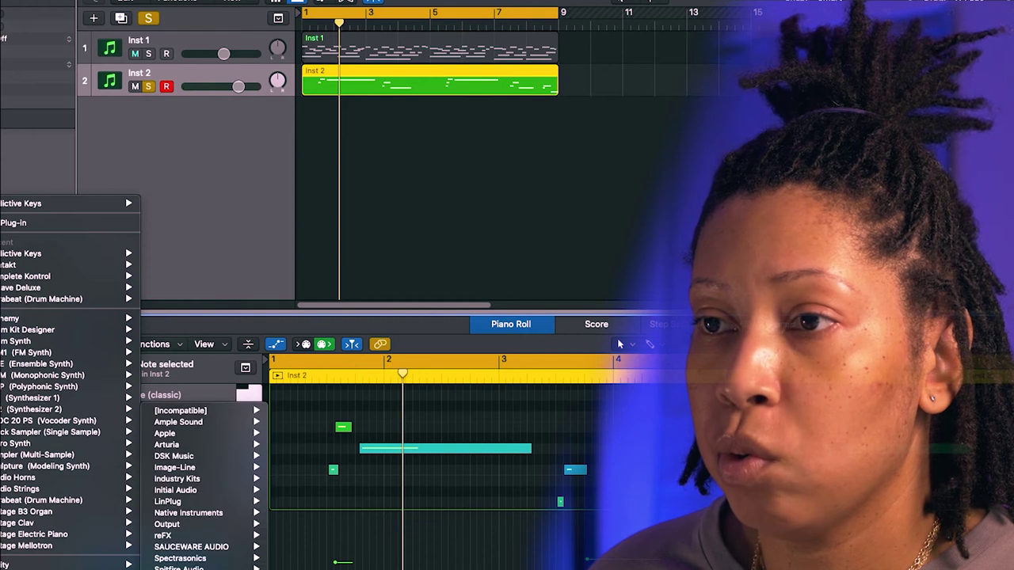
mouse_move(214, 546)
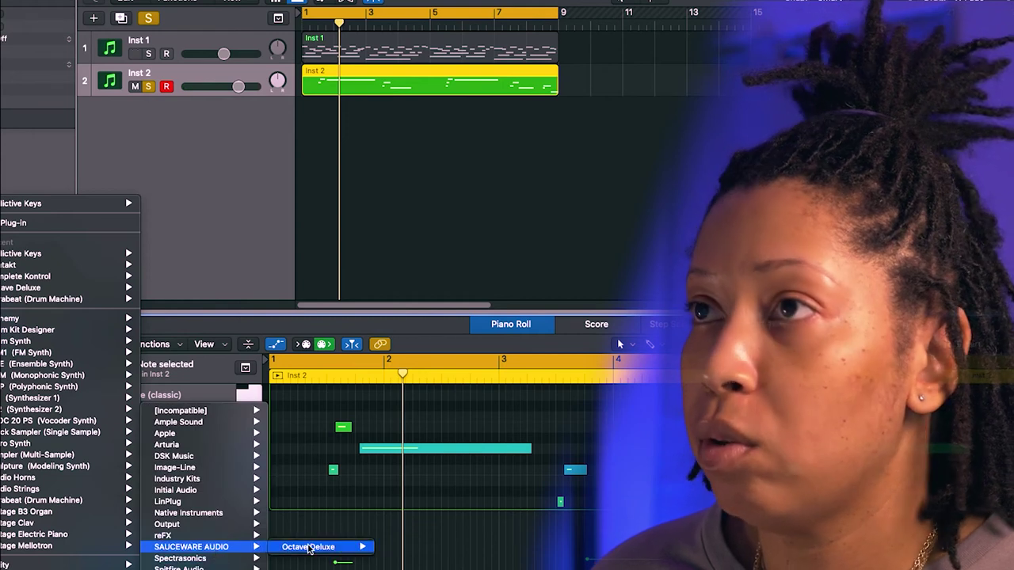
left_click(309, 547)
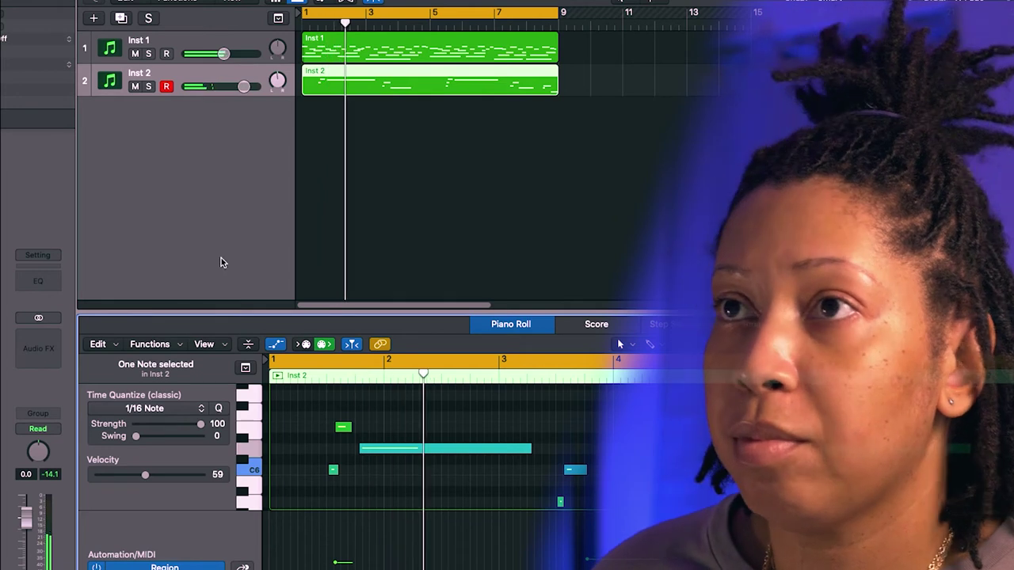
- Start recording a new part on the Inst 4 track from bar 1
left_click(512, 155)
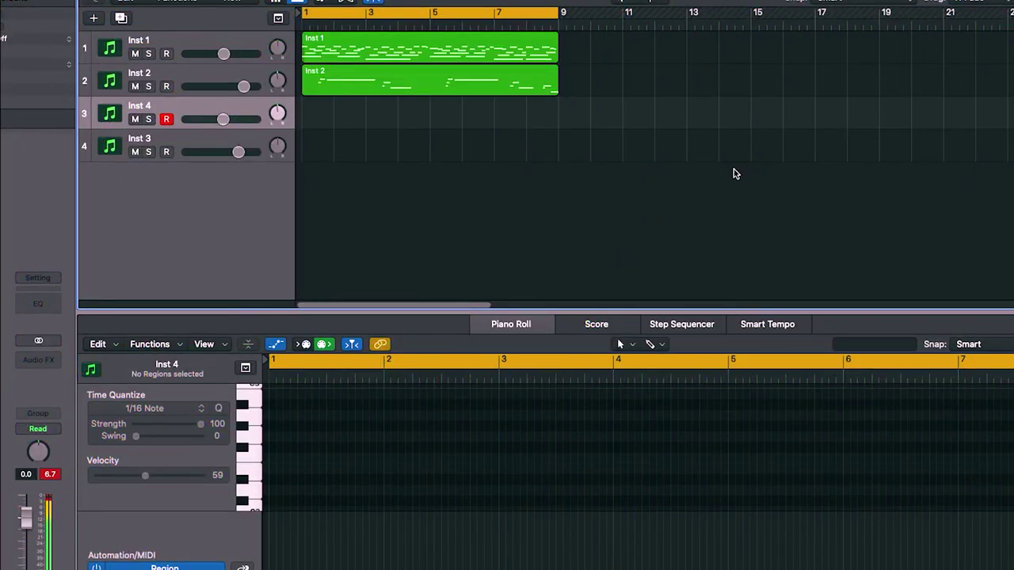
key("r")
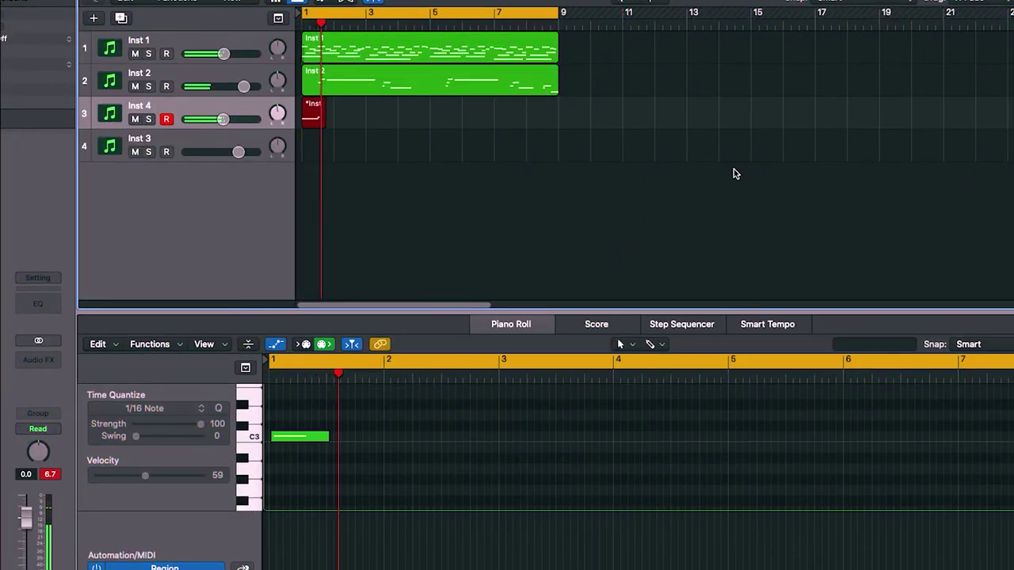